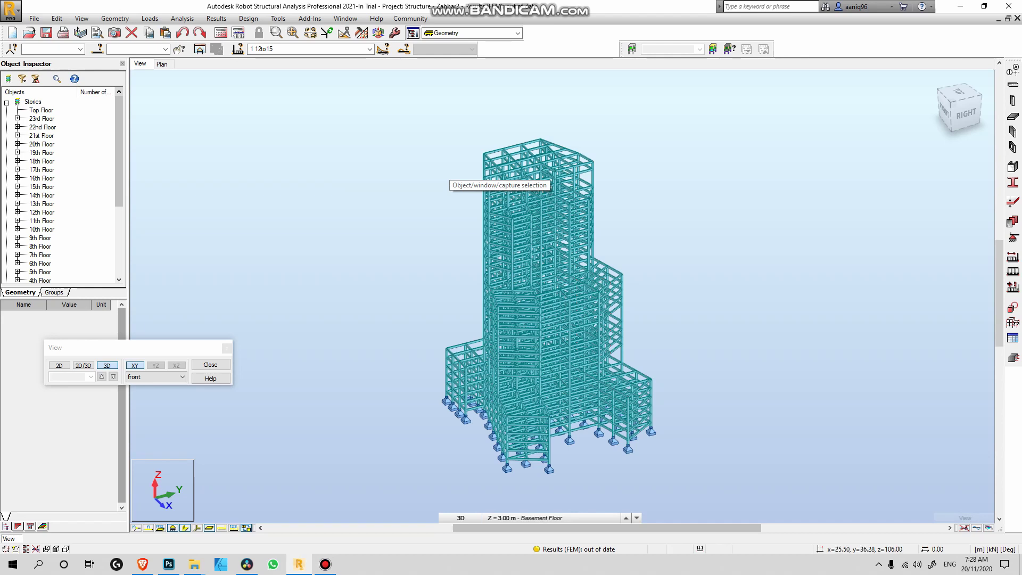
- Open the Loads menu to reach the wind loads simulation options
left_click(149, 18)
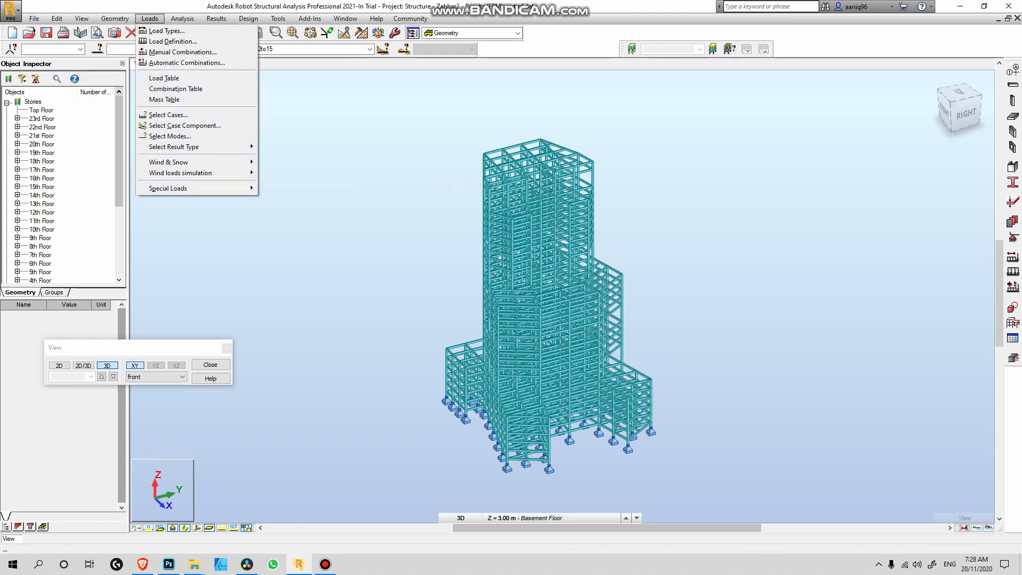
- Generate a Wind X+ simulation at 15 m/s wind velocity, creating load case 16
left_click(299, 173)
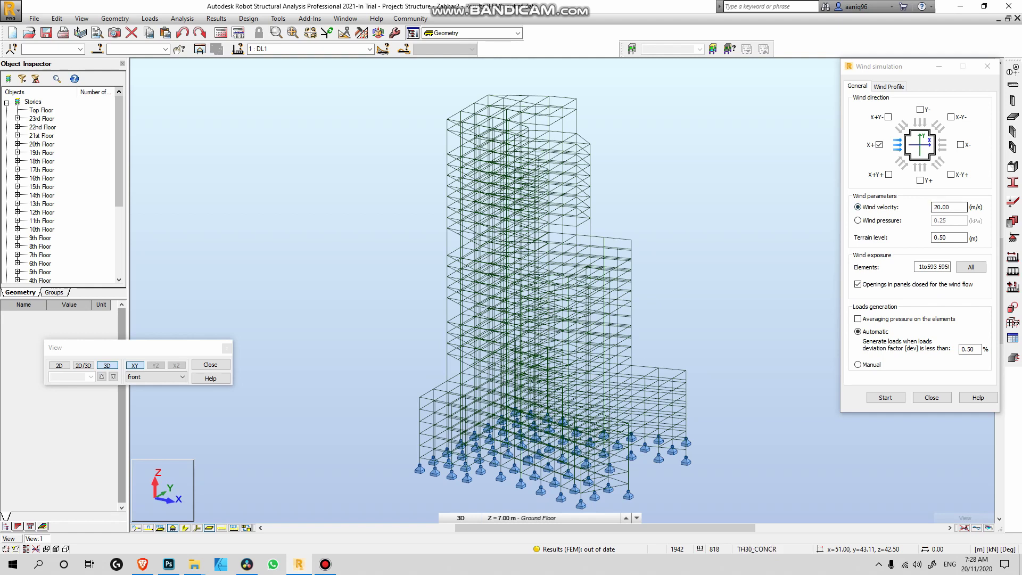
double_click(939, 207)
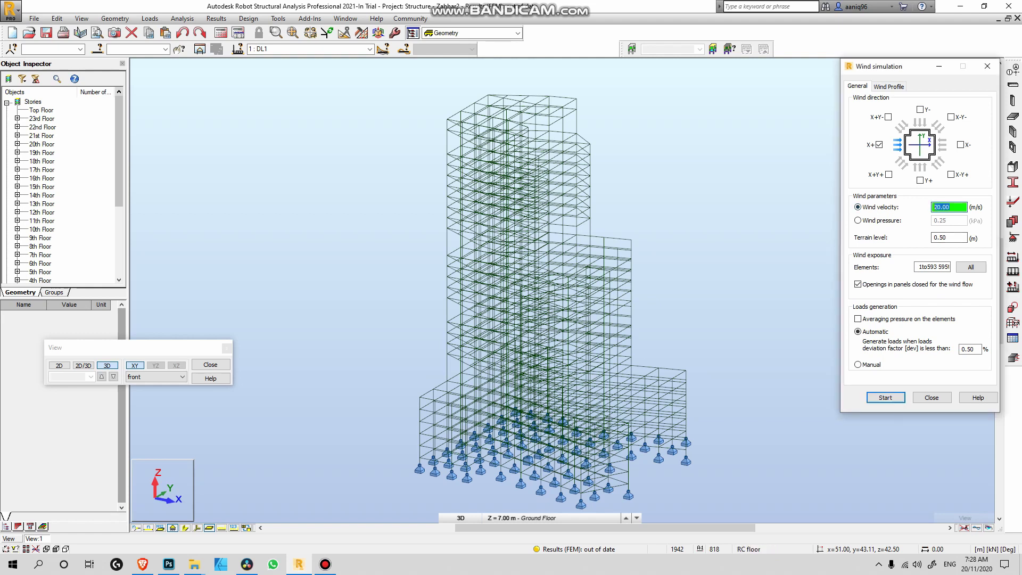
type("15")
key("Return")
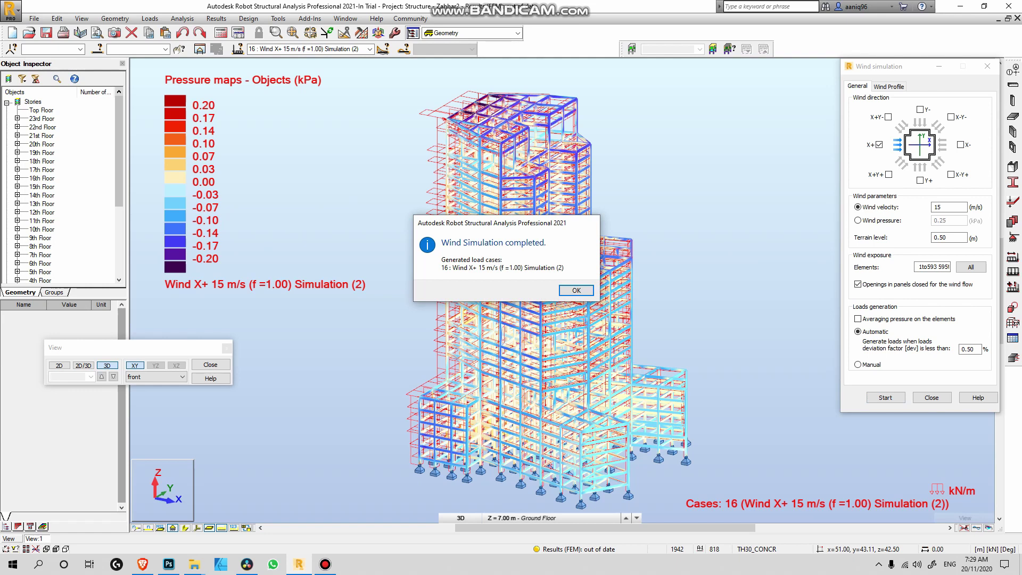
- Dismiss the completion message and switch the tower to the front view
left_click(575, 290)
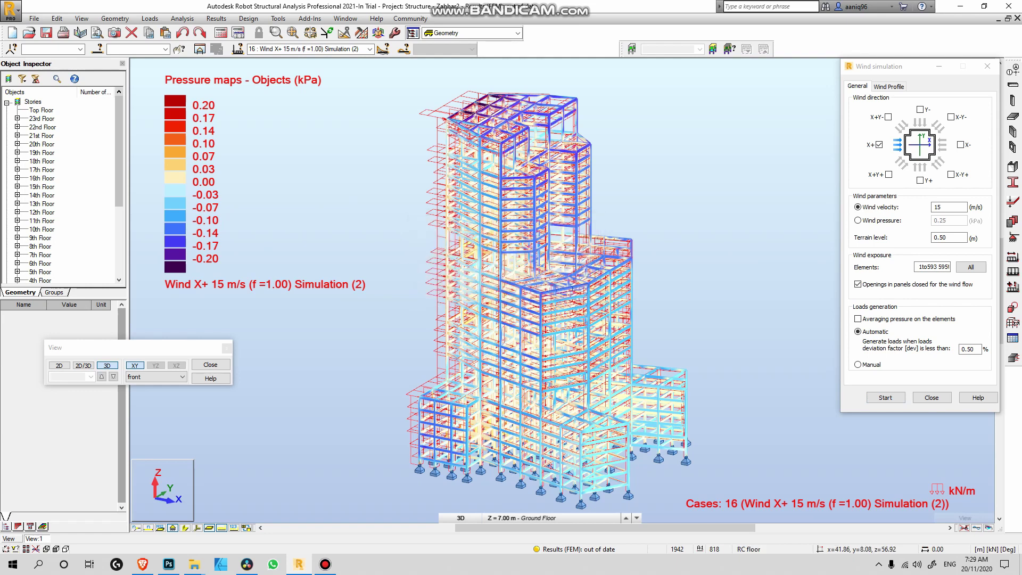
left_click(182, 377)
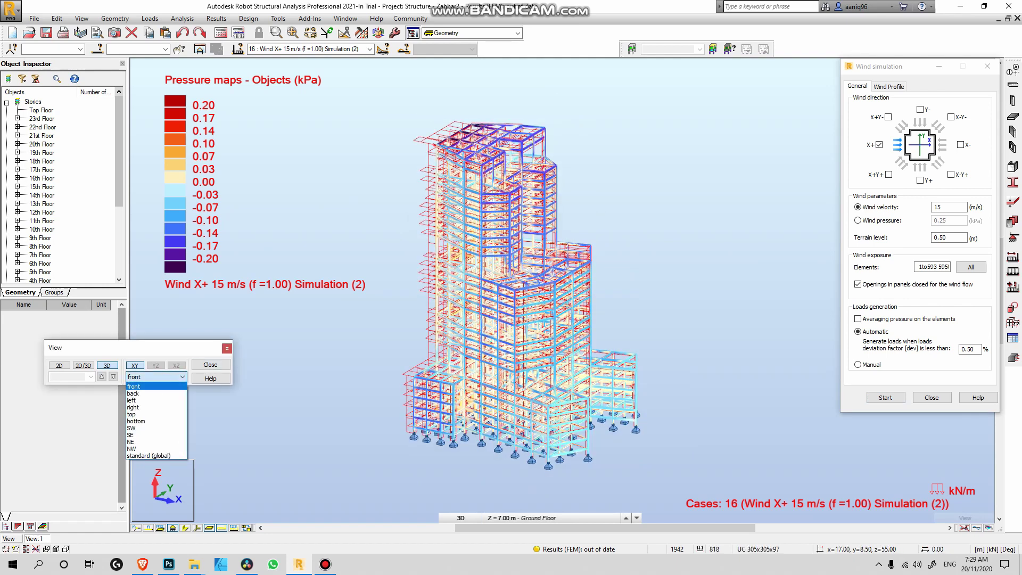
left_click(134, 386)
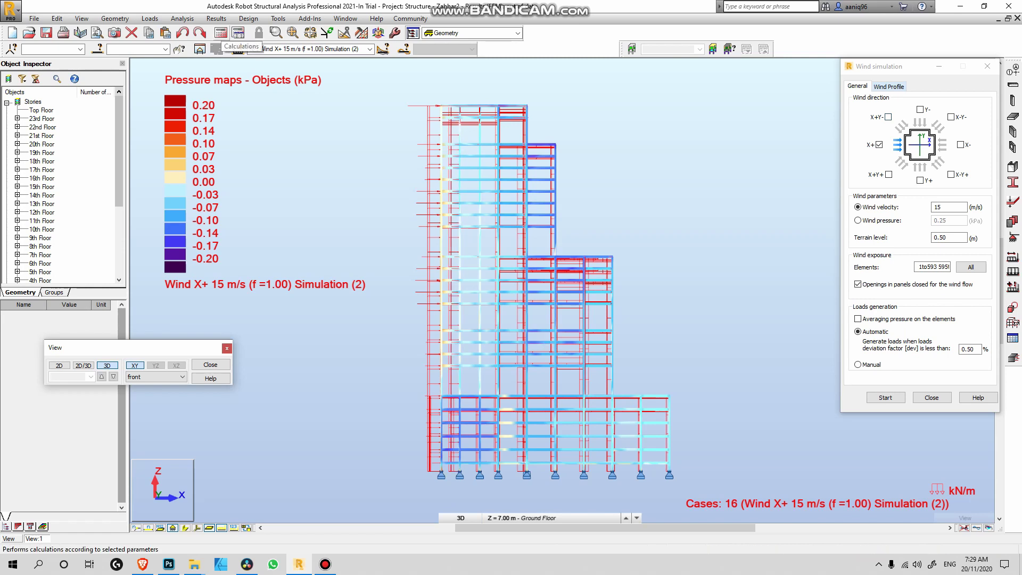
- Run the calculations, accepting the error and isolated-node warnings, then close the messages list
left_click(238, 34)
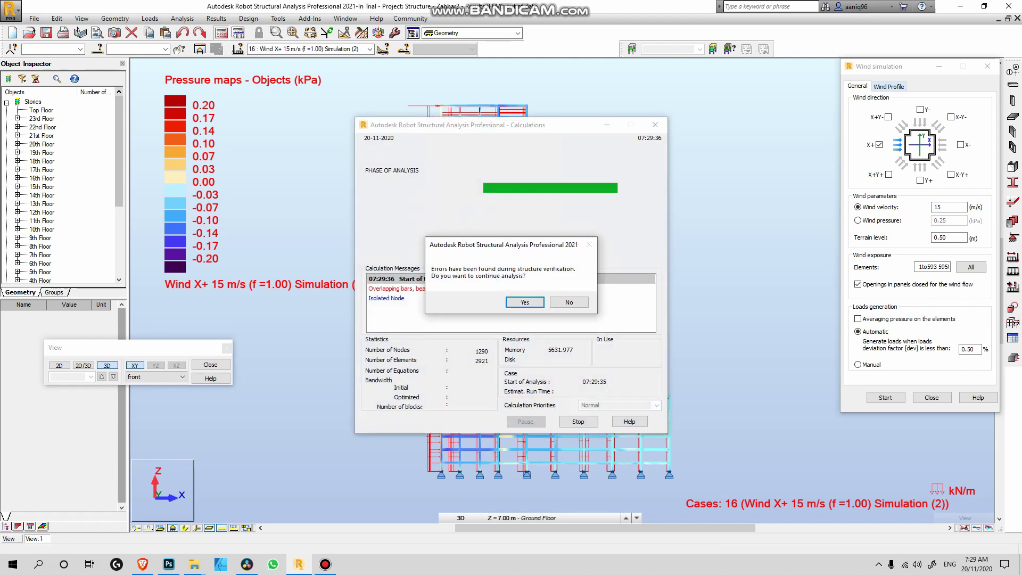
key("Return")
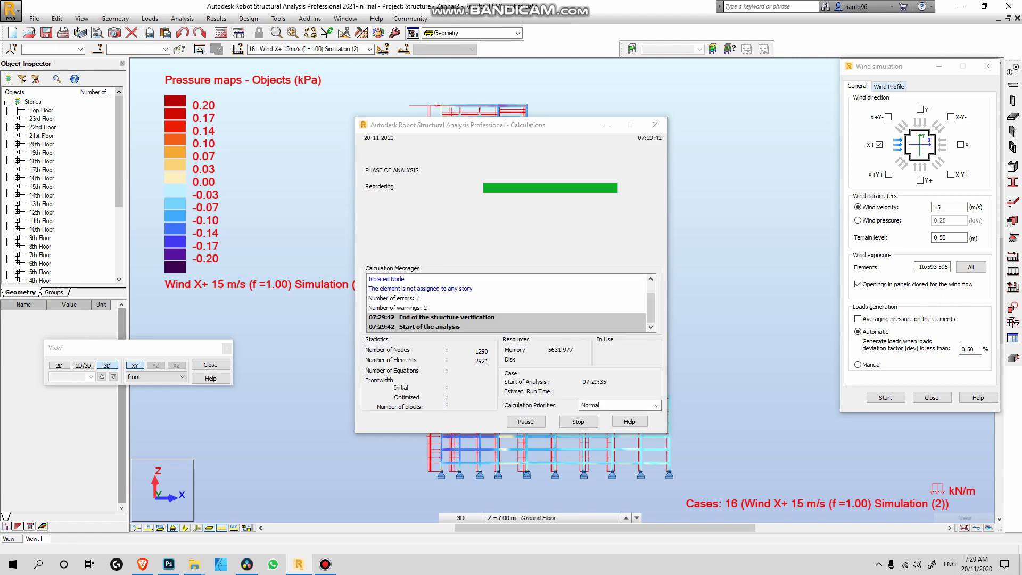
key("Return")
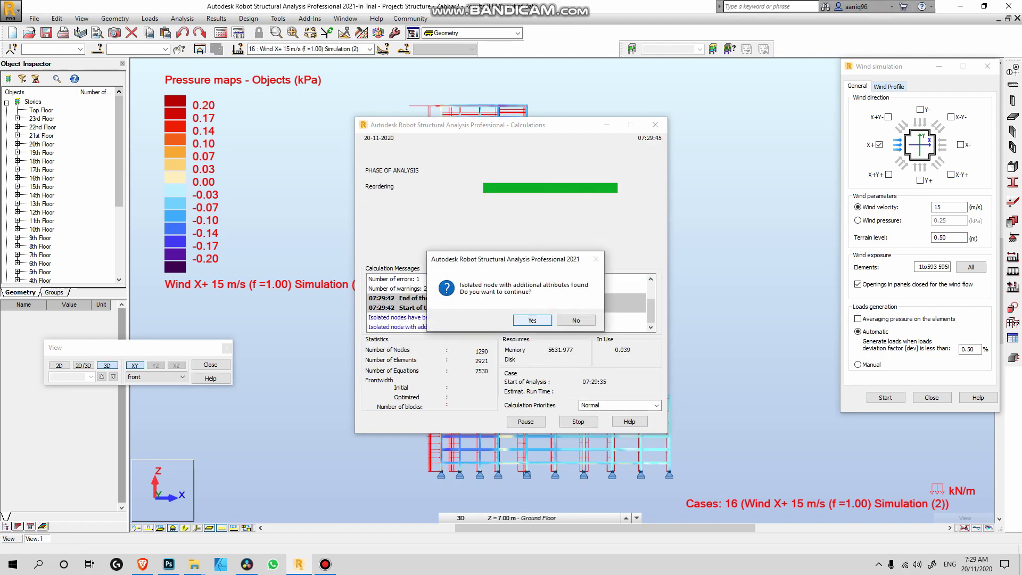
key("Return")
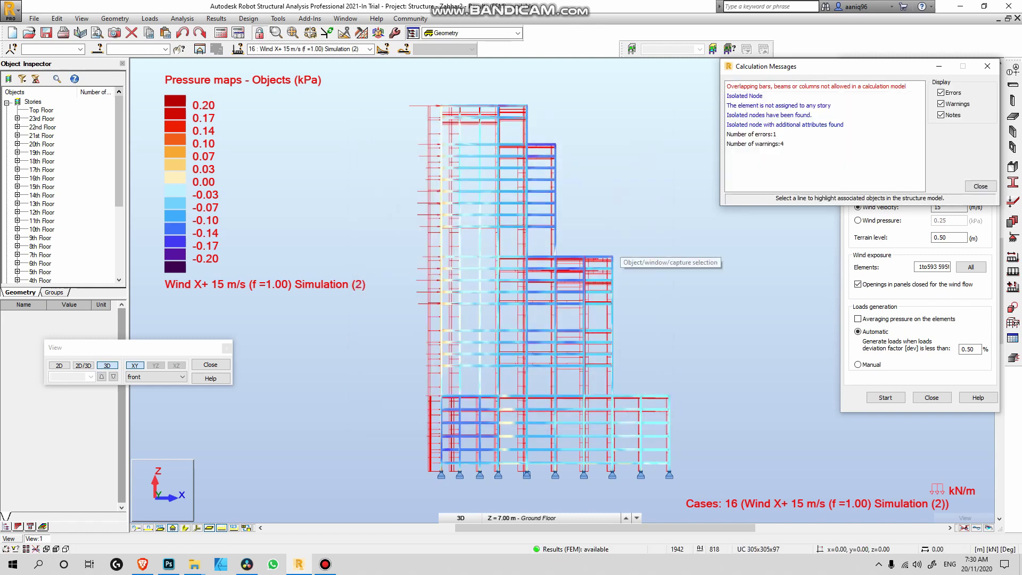
left_click(980, 186)
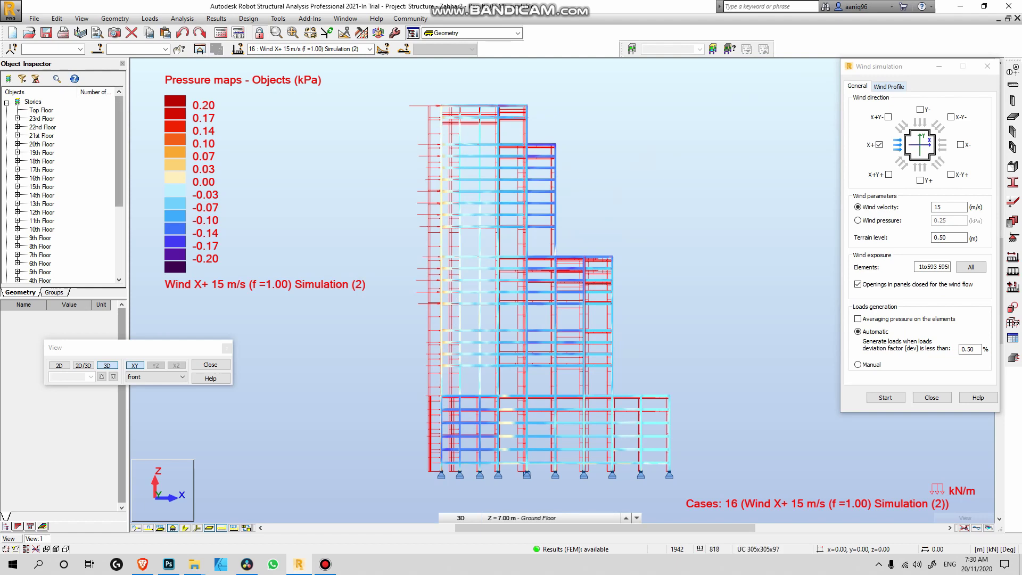
- Open the Diagrams for Bars dialog, moved aside, on its Deformation tab
left_click(216, 18)
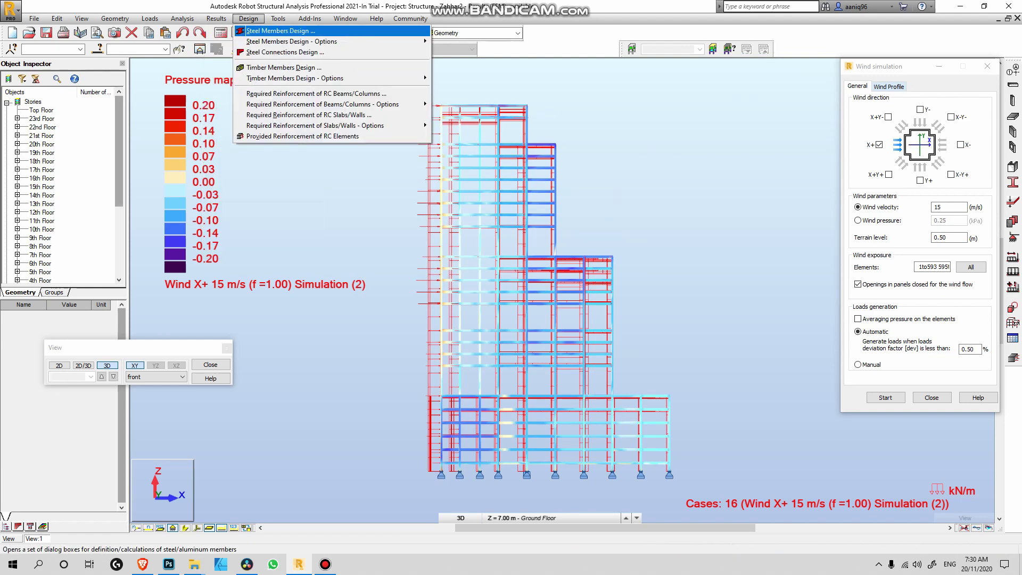
left_click(216, 19)
left_click(216, 18)
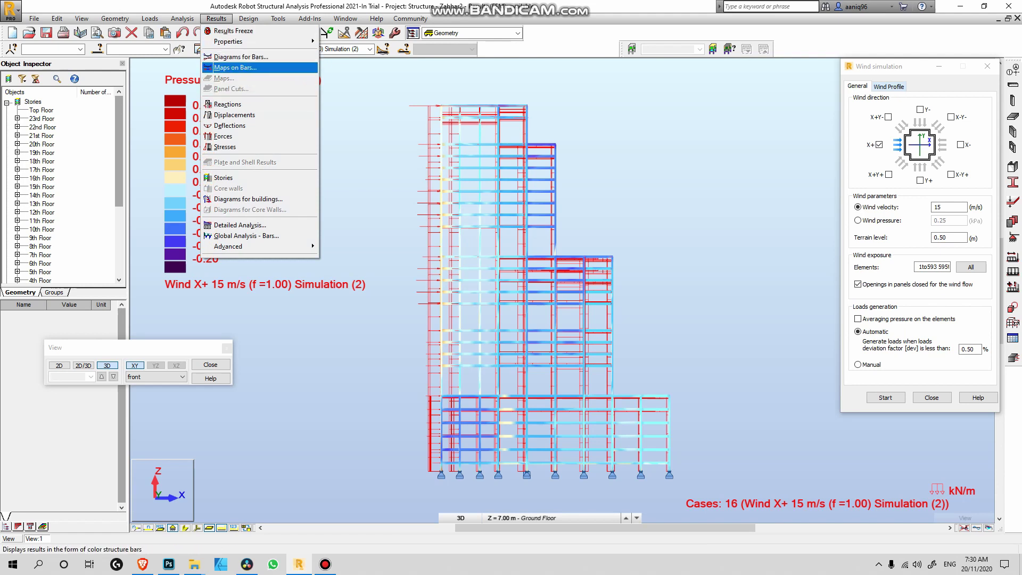
left_click(239, 56)
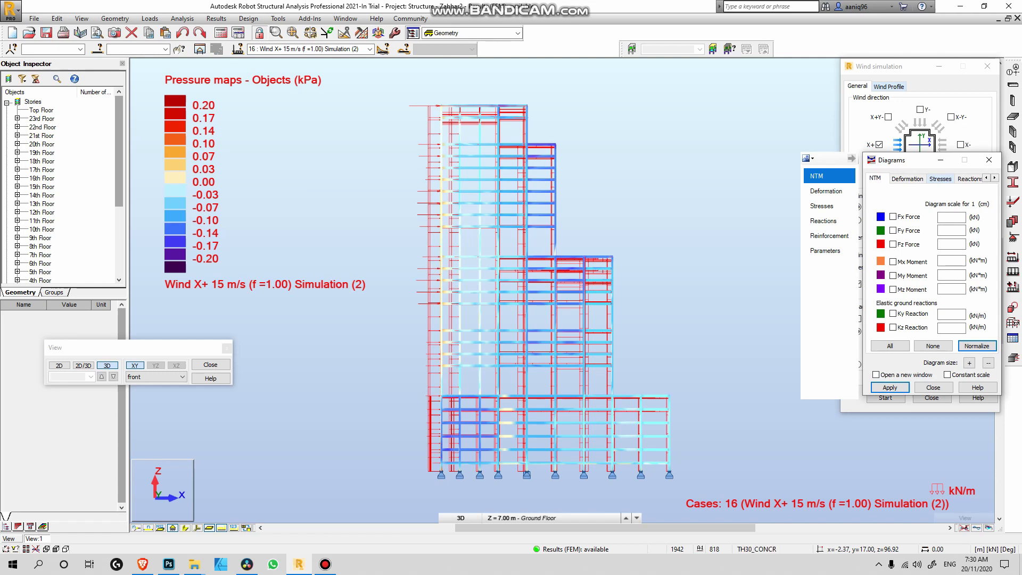
left_click_drag(905, 160, 770, 150)
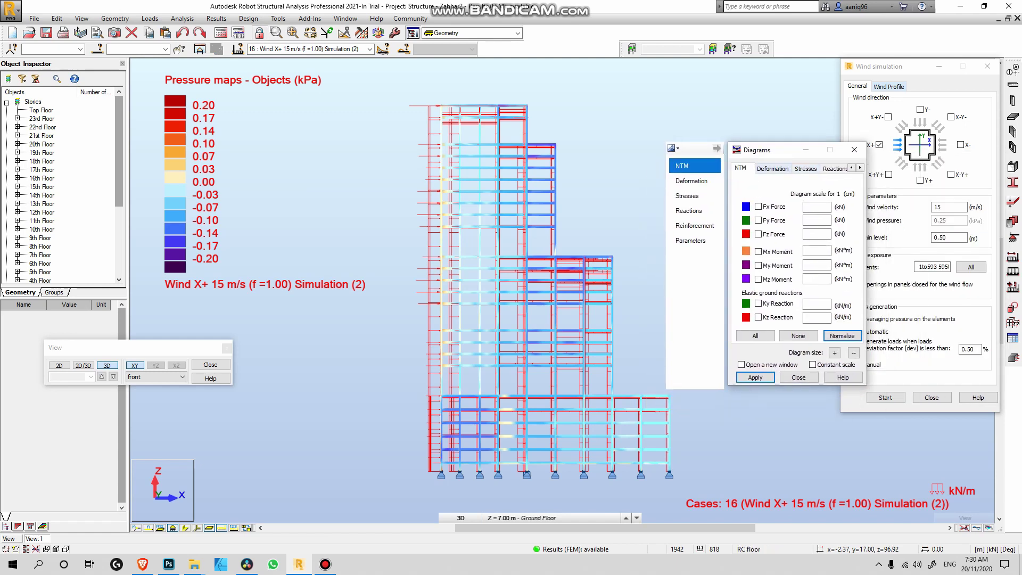
left_click(692, 181)
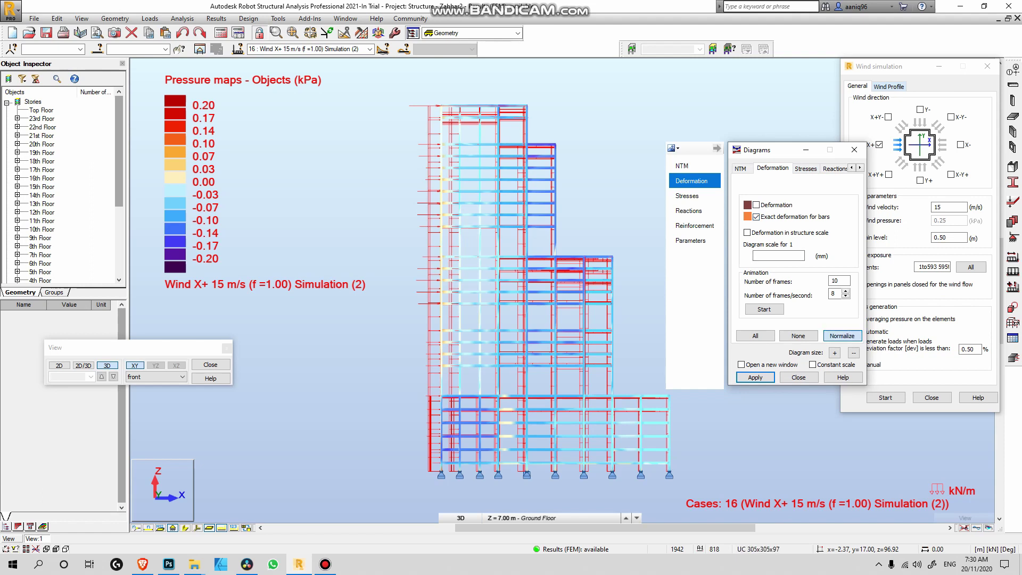
- Show exact bar deformation at 10 mm diagram scale with pressure-map load symbols hidden
left_click(842, 335)
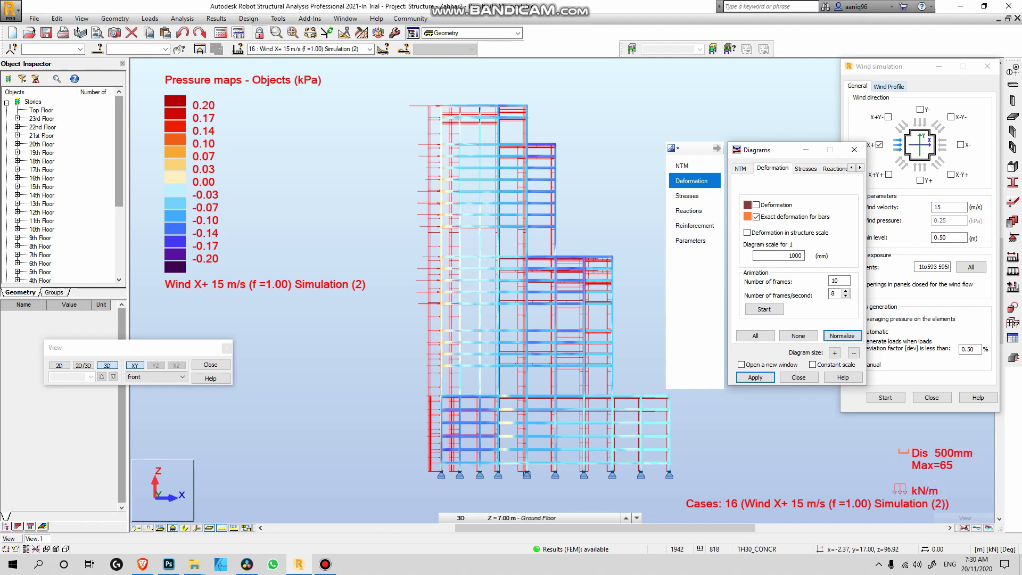
double_click(793, 256)
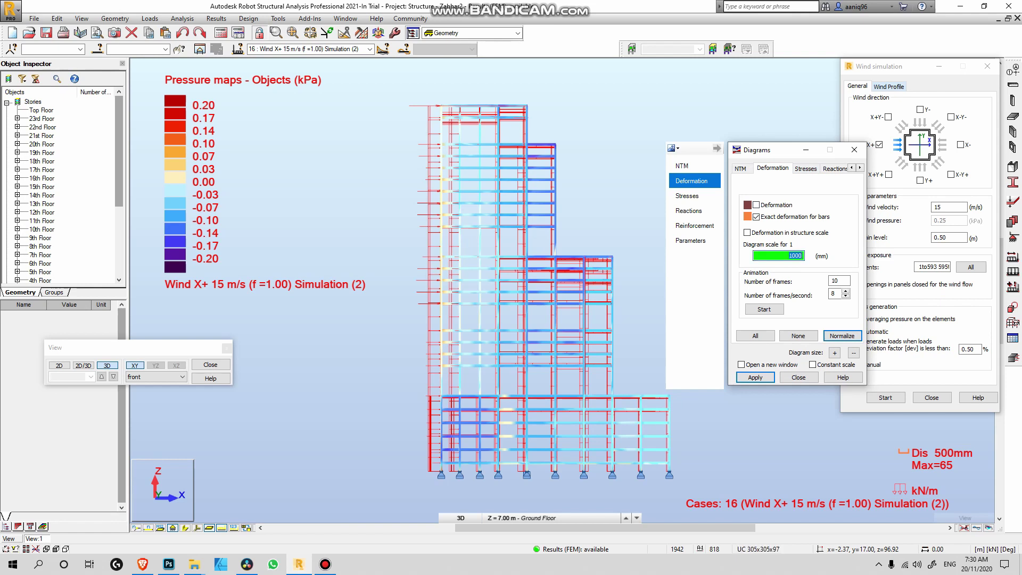
type("1")
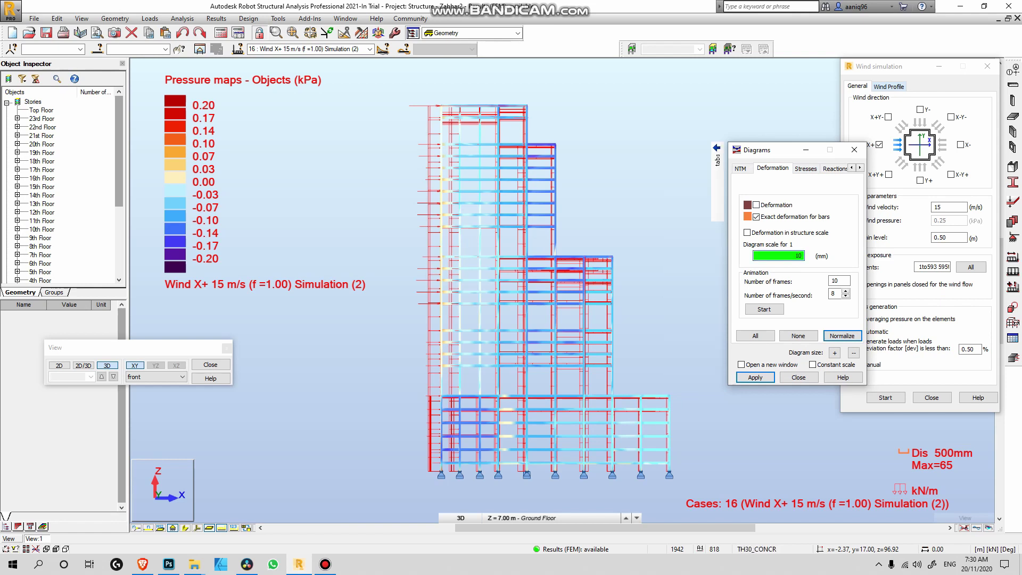
key("Return")
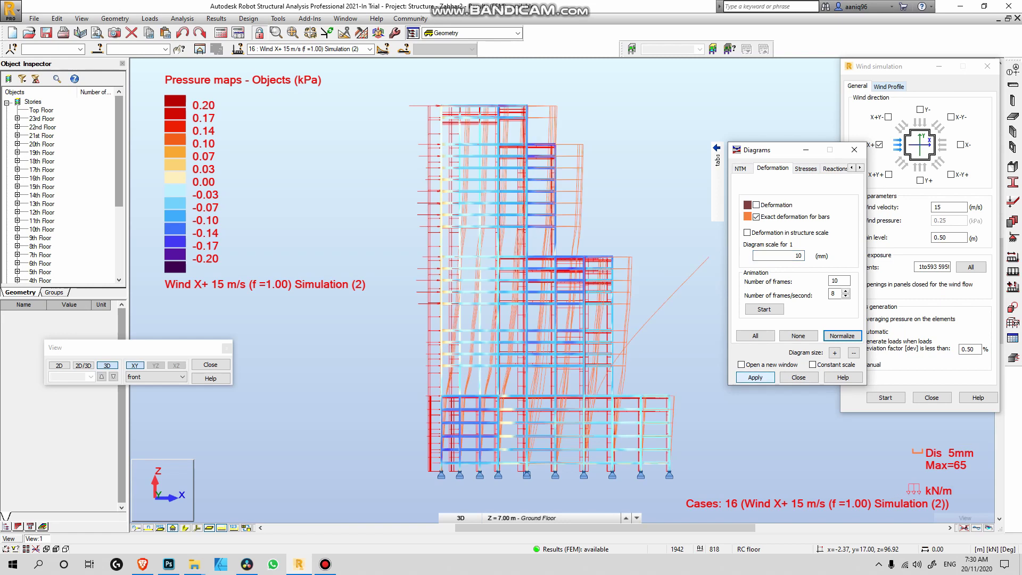
left_click_drag(772, 150, 824, 141)
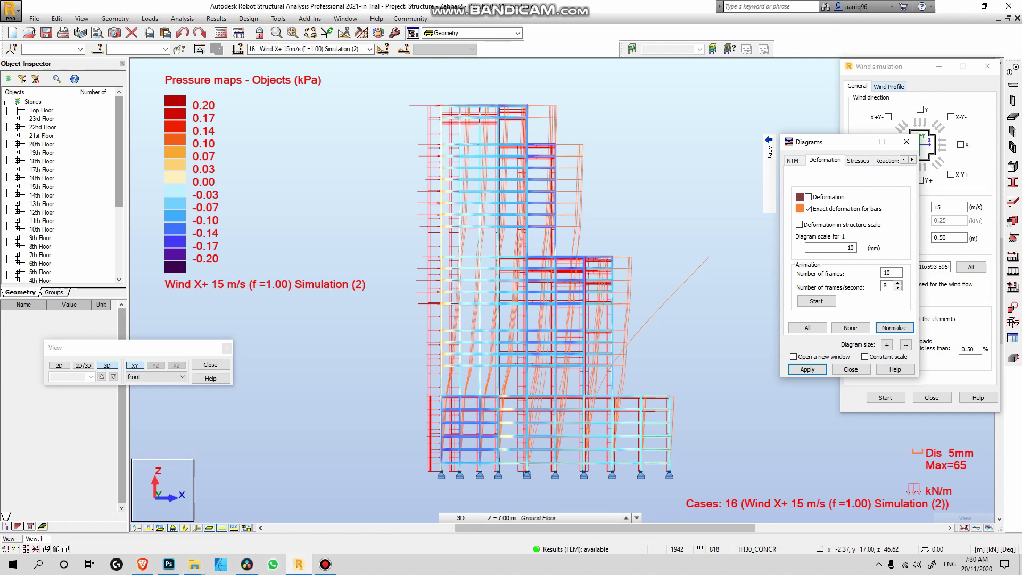
left_click(221, 529)
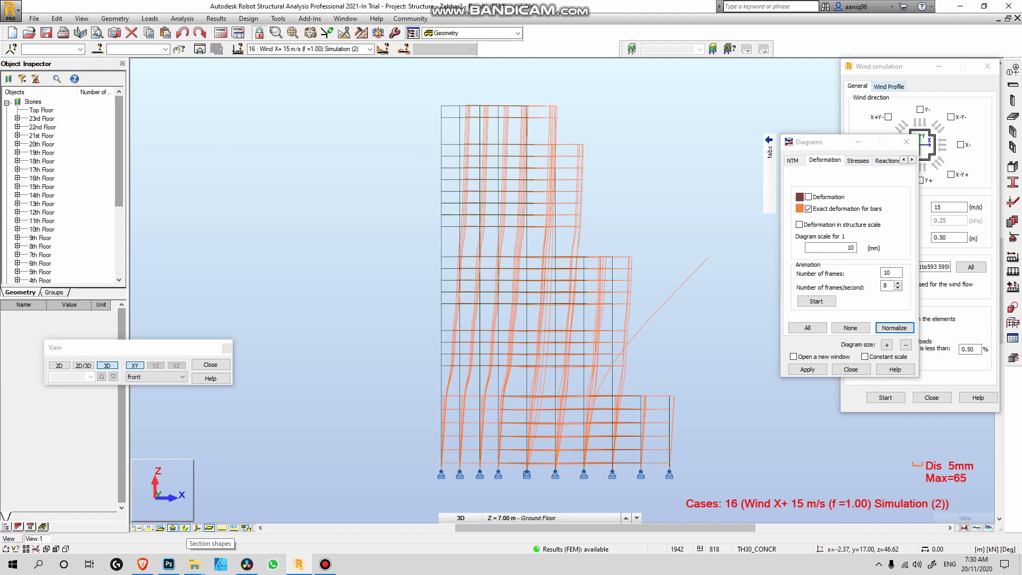
- Show bar section shapes beneath the deformation and close the Diagrams dialog
left_click(197, 528)
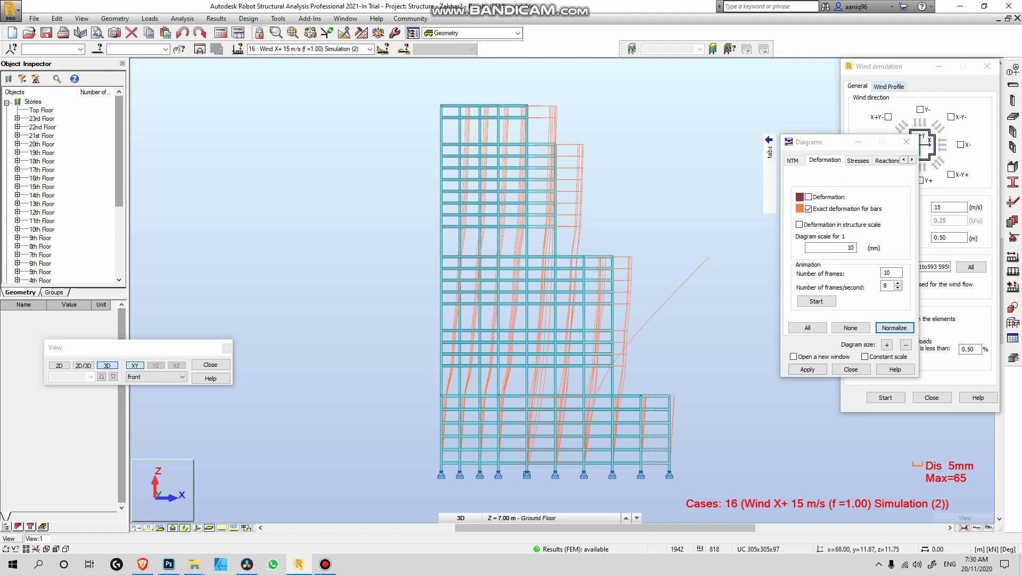
left_click(850, 369)
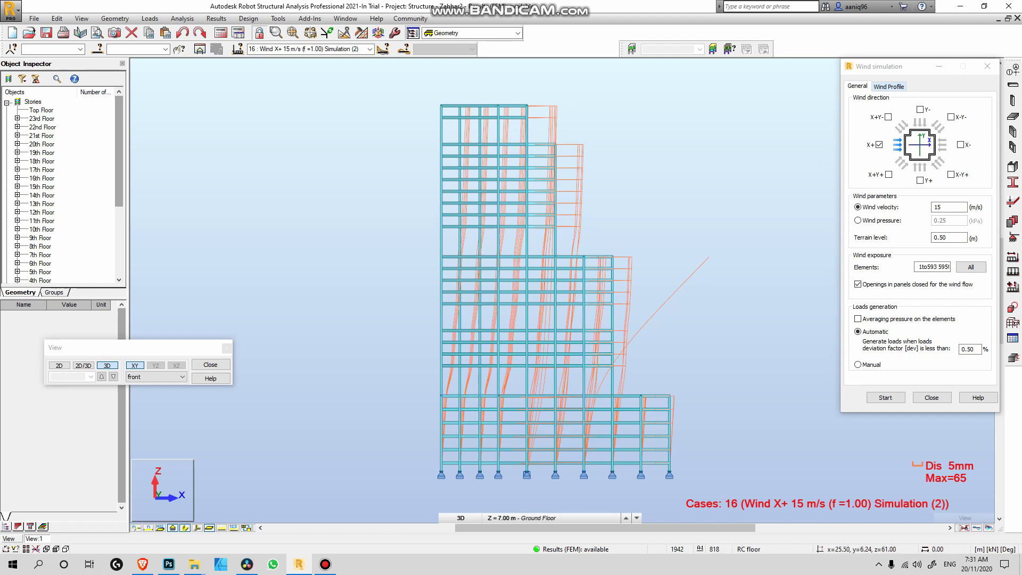
left_click(34, 18)
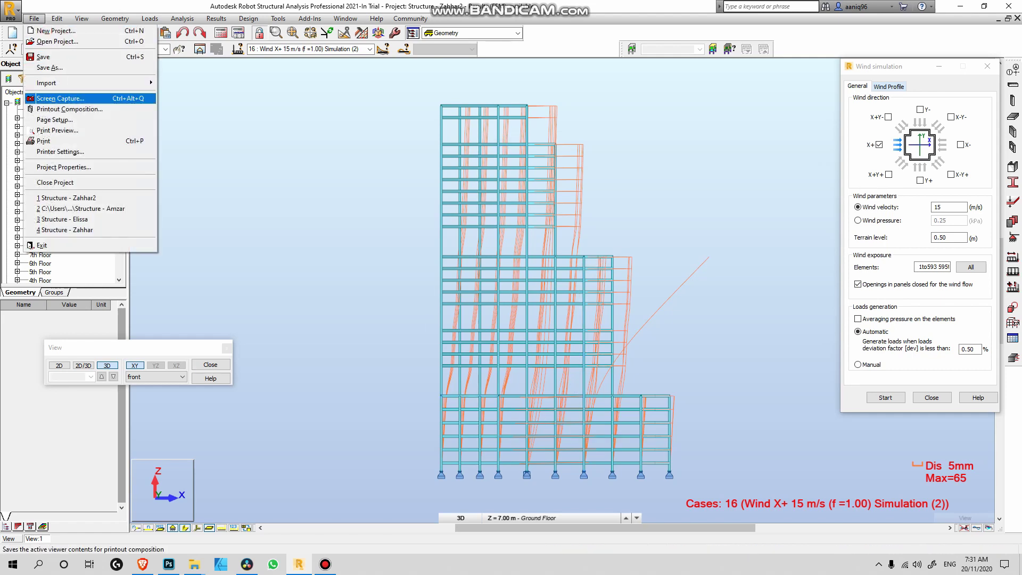
- Copy the deformation view to the clipboard as a high-resolution 4096x2203 screen capture
left_click(60, 98)
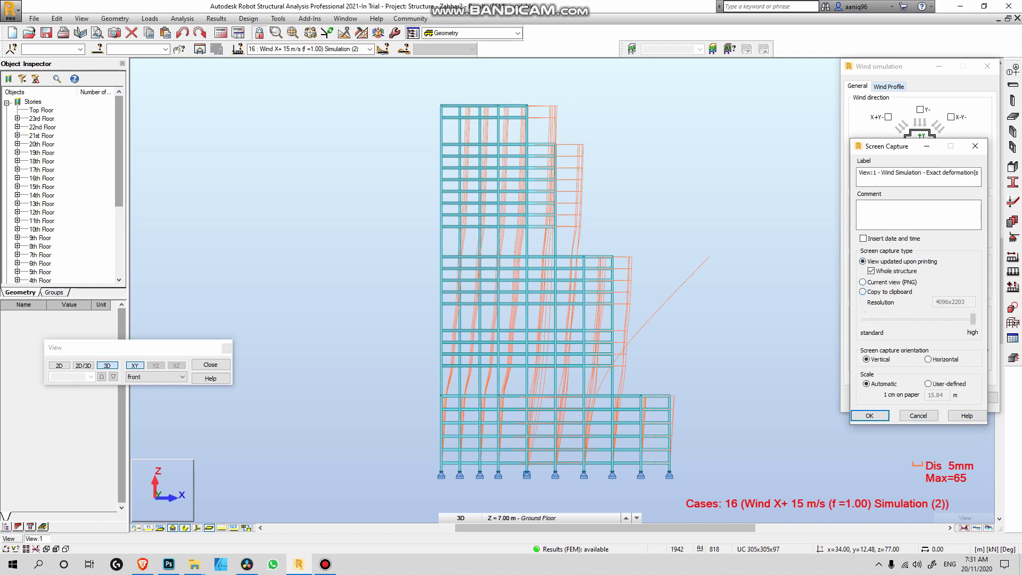
left_click(862, 292)
left_click_drag(973, 318, 972, 318)
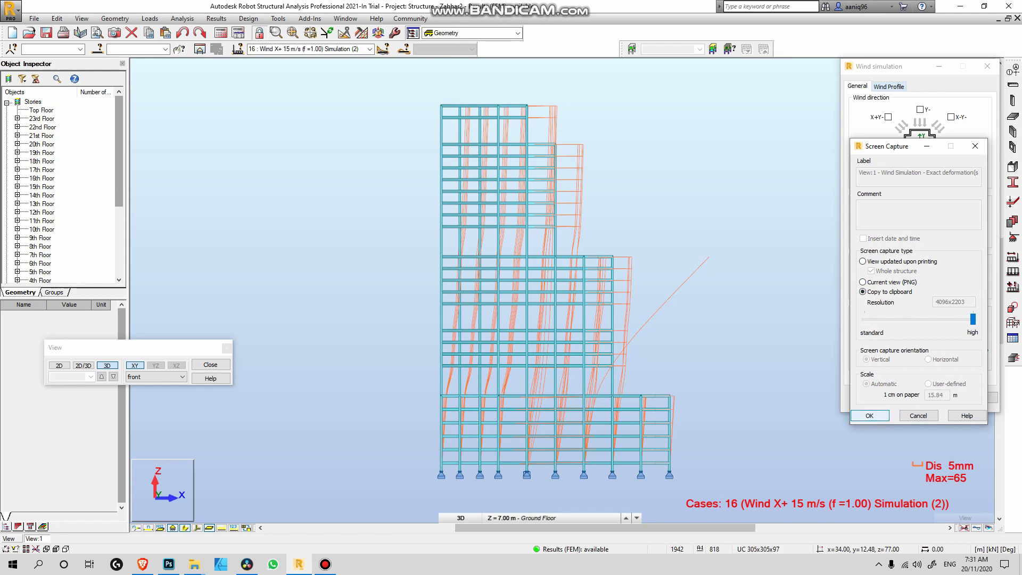
left_click(869, 416)
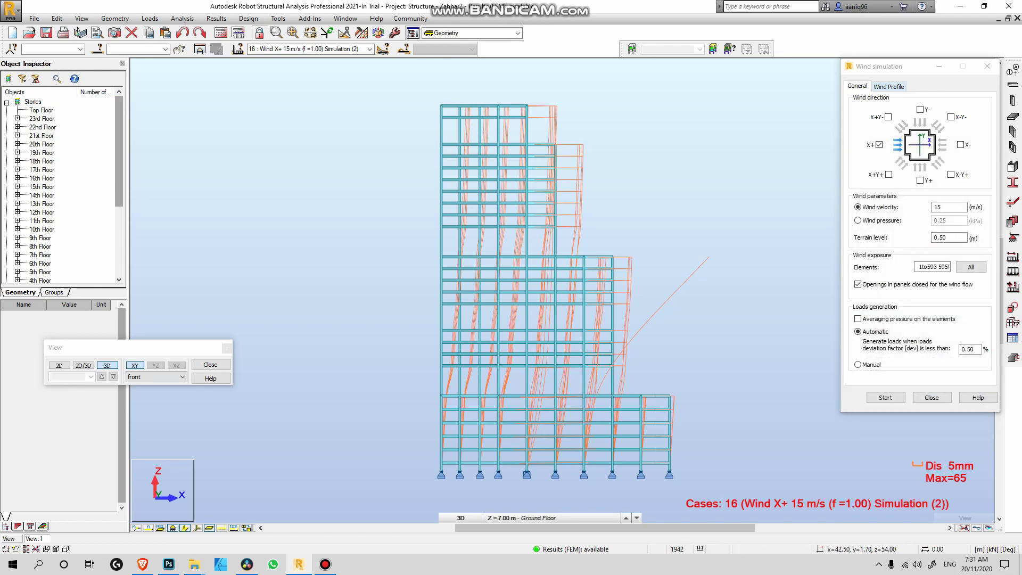
key("super")
- Paste the deformation capture onto slide 1 of a new blank PowerPoint presentation, then minimize PowerPoint
type("power")
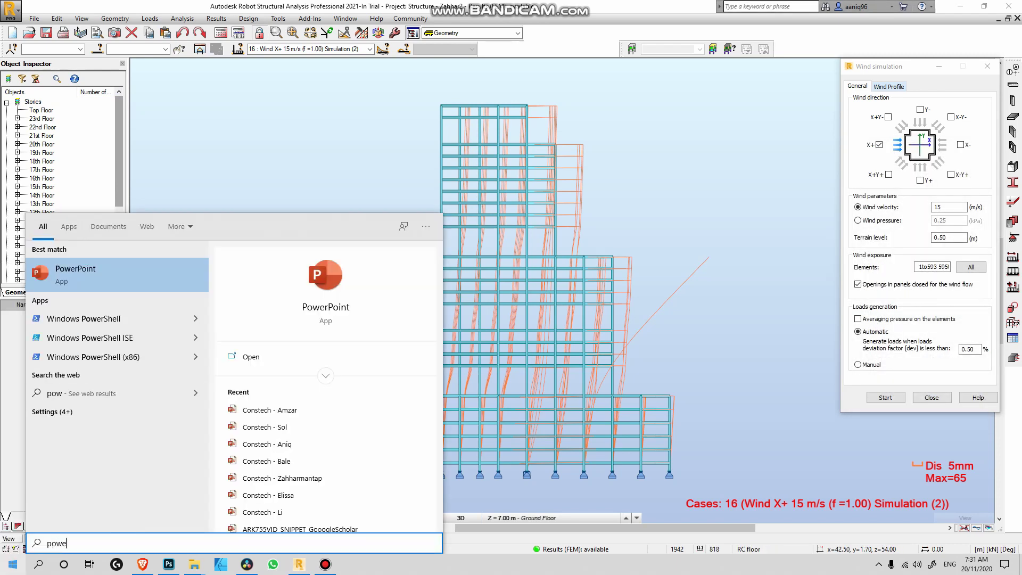
key("Return")
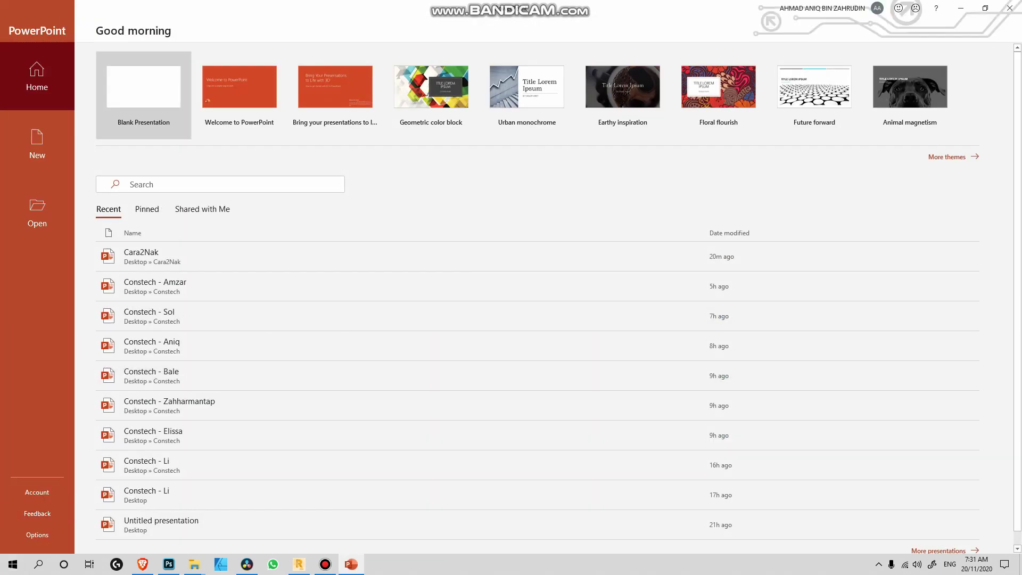
key("Return")
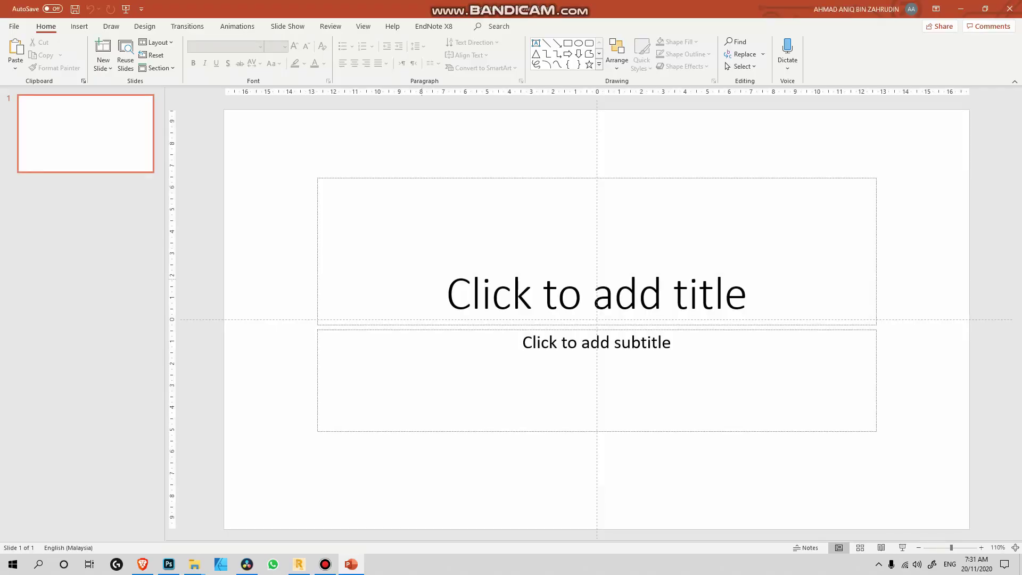
key("ctrl+v")
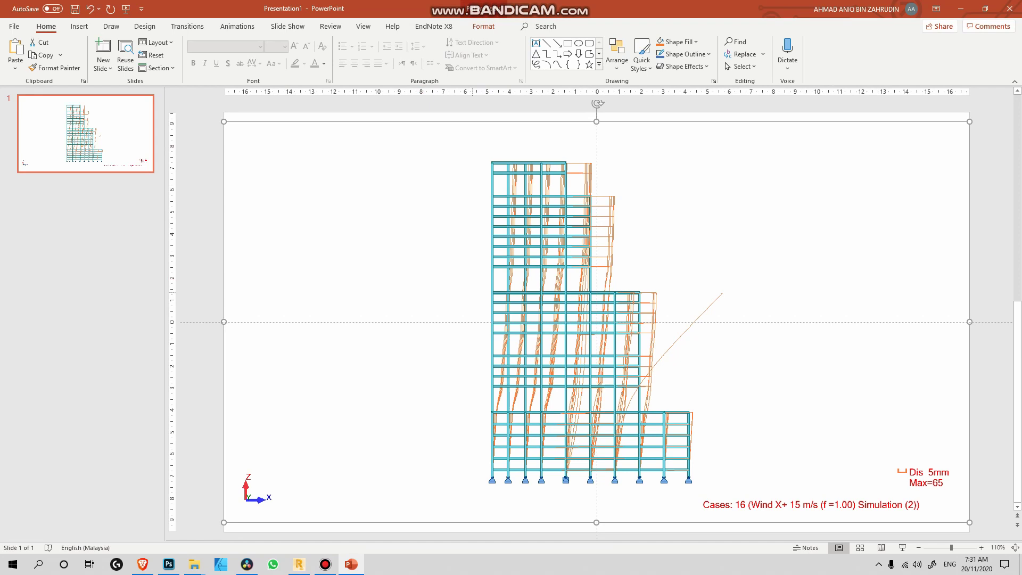
key("Escape")
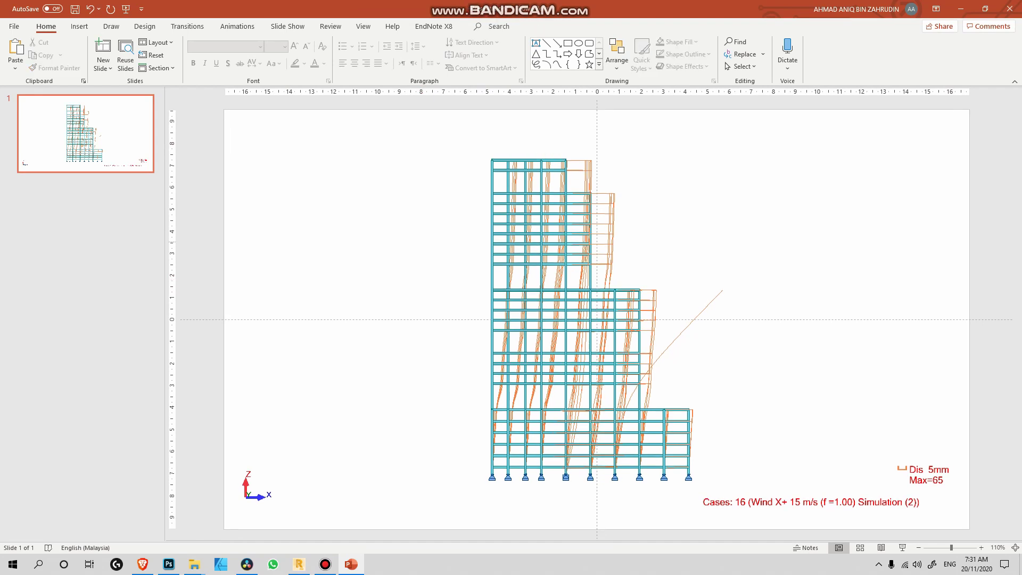
left_click(961, 9)
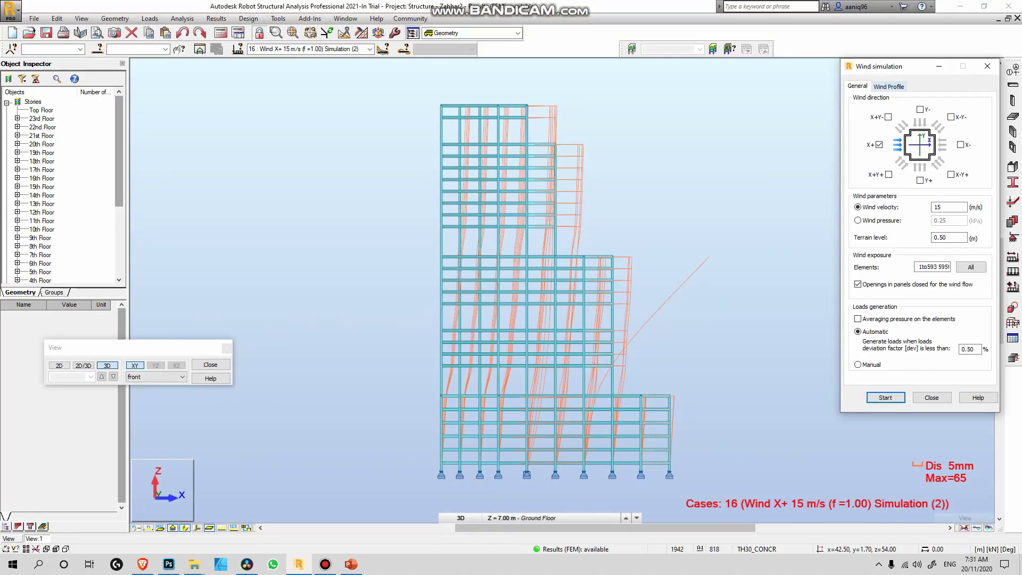